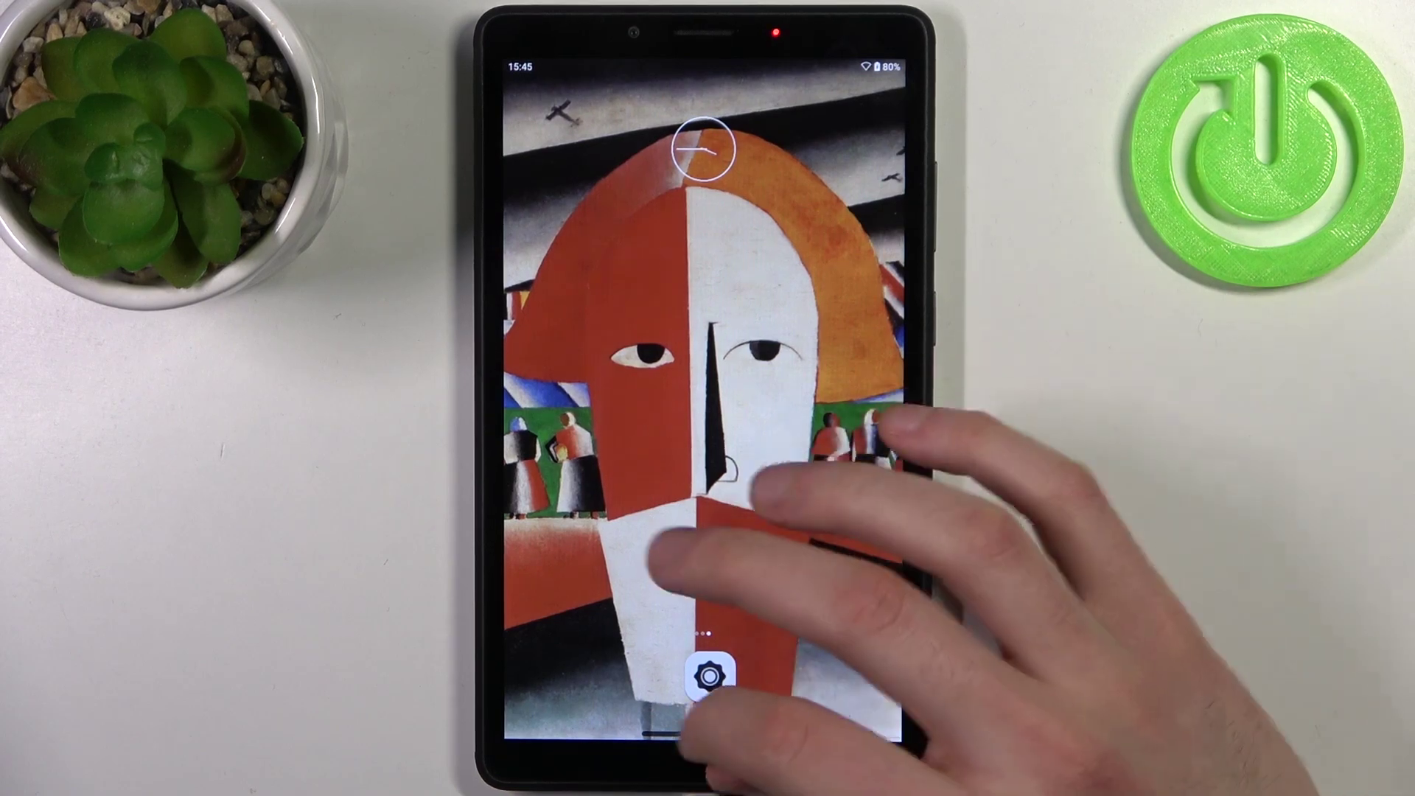
Step: Go through Settings and Accessibility to reach the TalkBack screen reader page
click(710, 677)
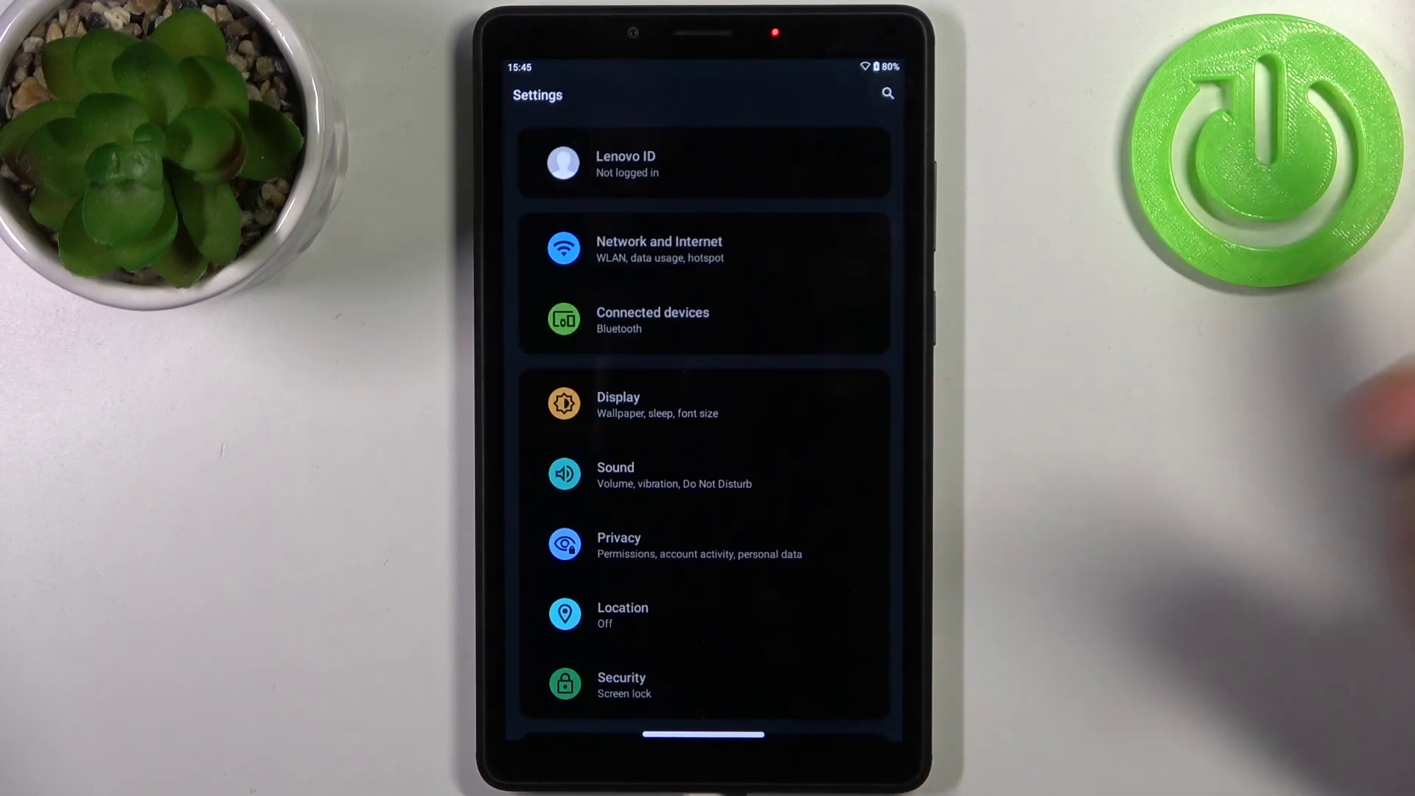
scroll(703, 421, down, 5)
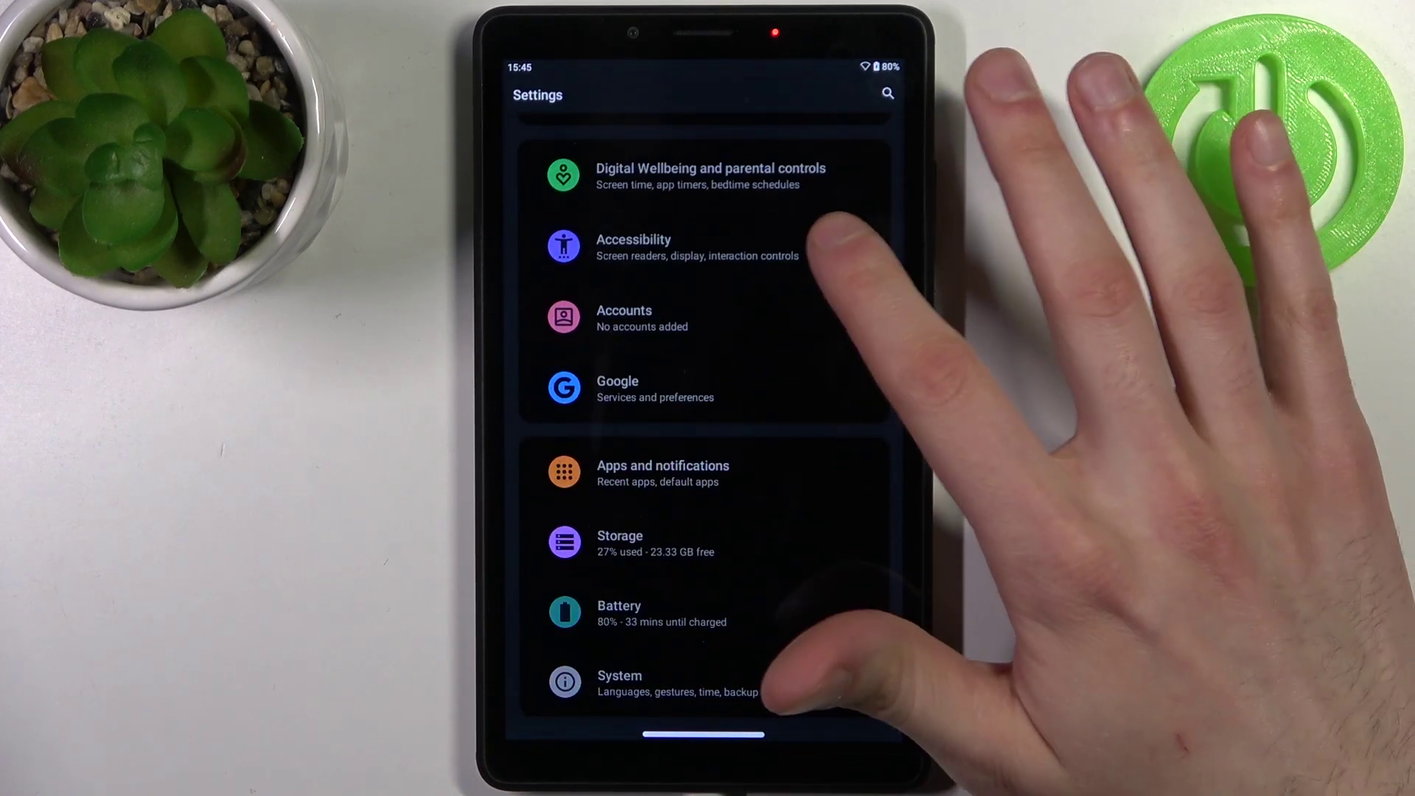
click(818, 250)
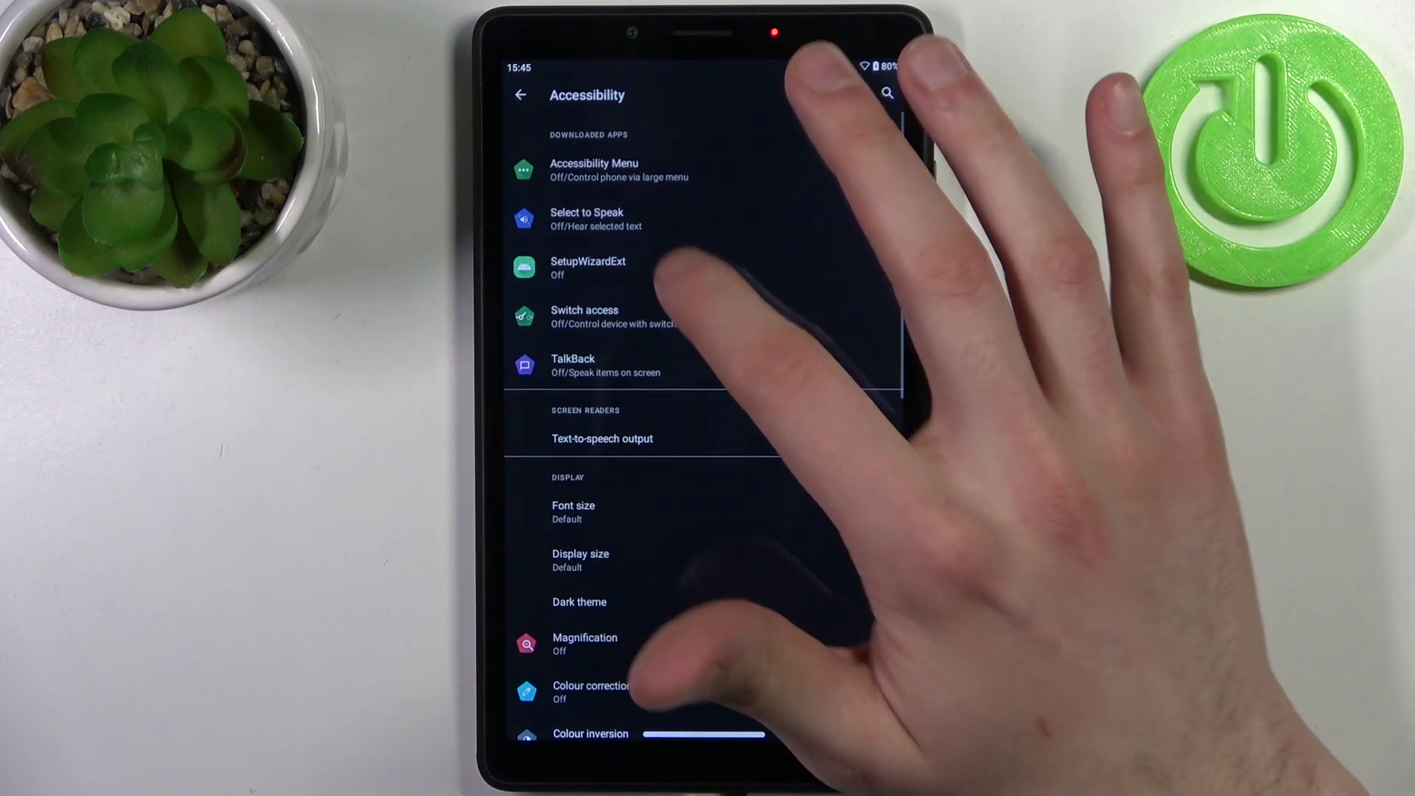
click(663, 365)
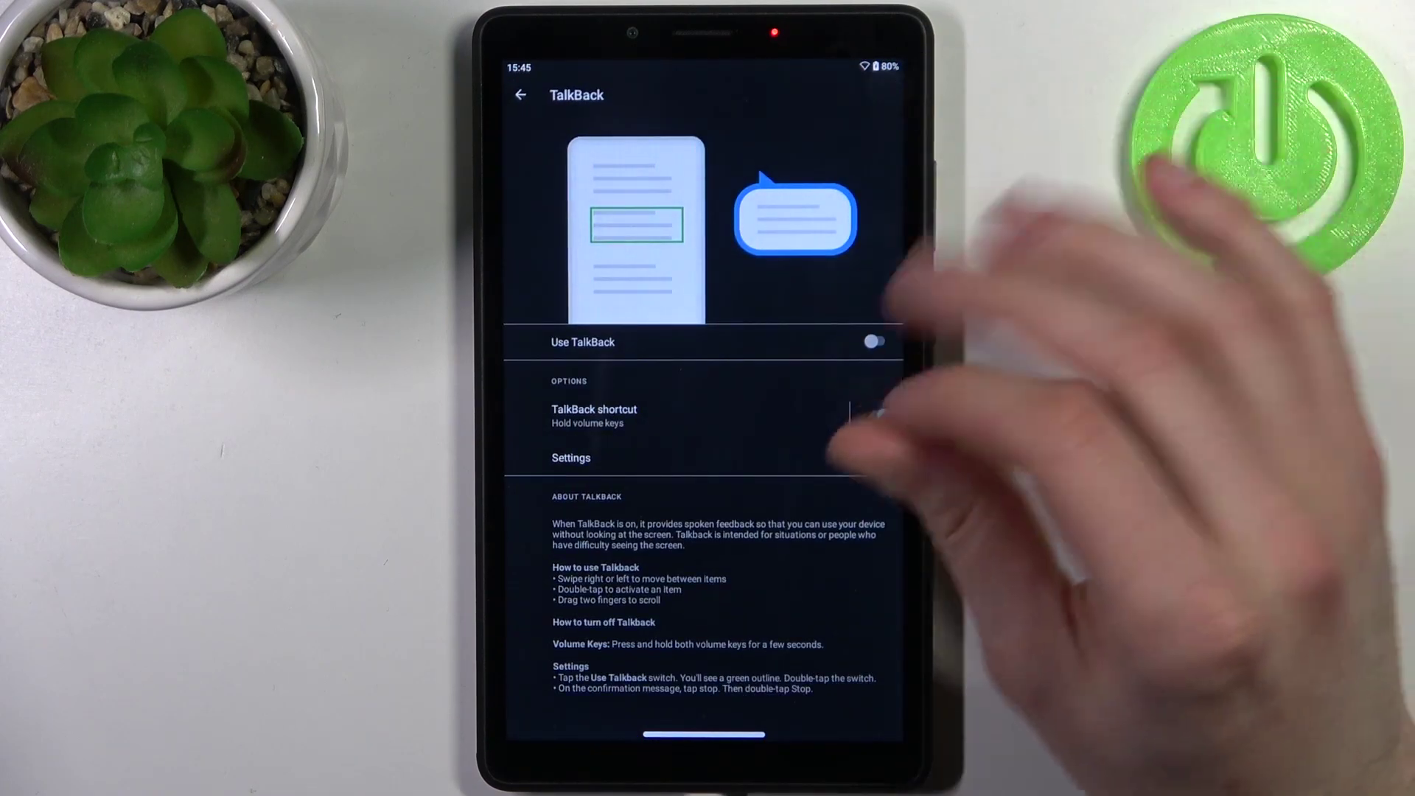
Step: Turn TalkBack on and raise the device volume for its spoken feedback
click(881, 342)
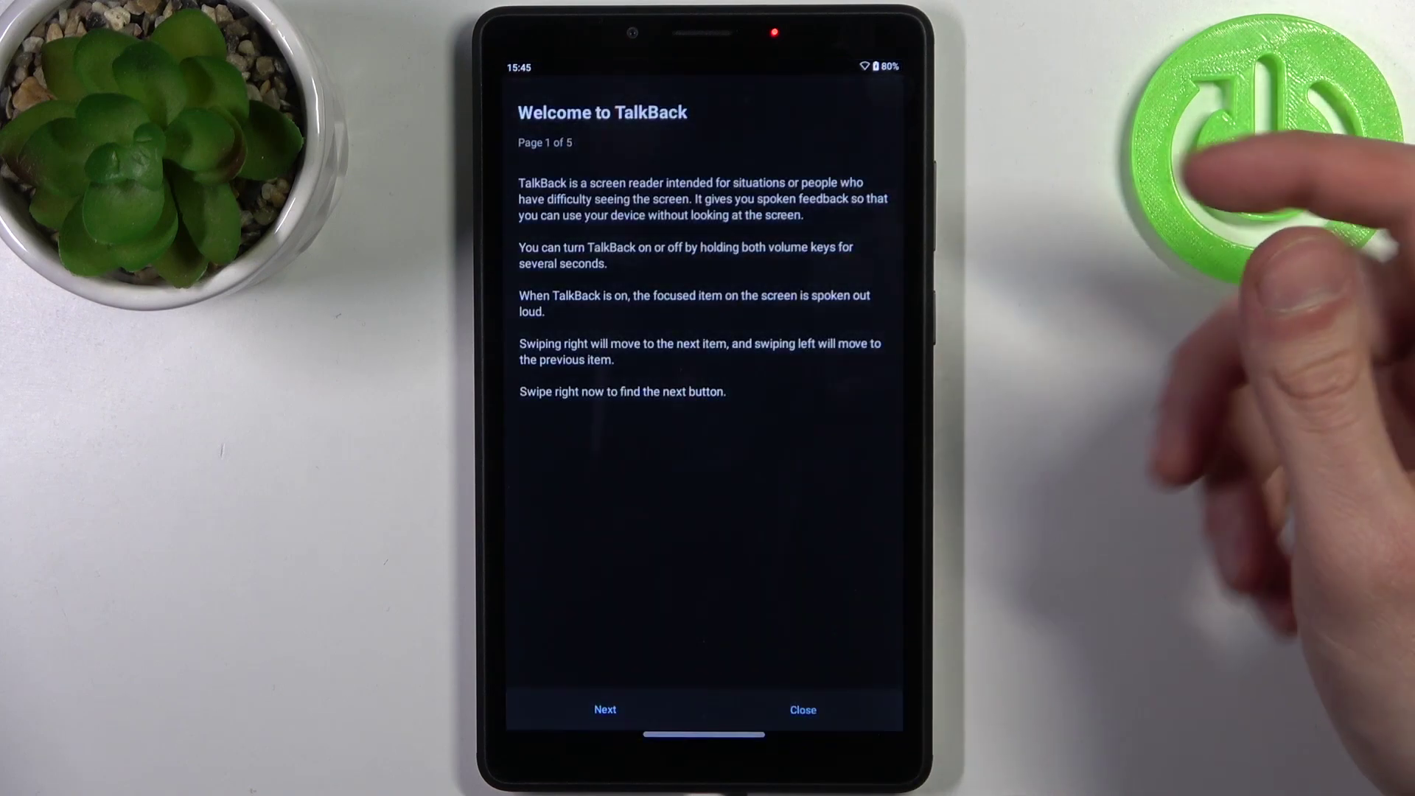
key(XF86AudioRaiseVolume)
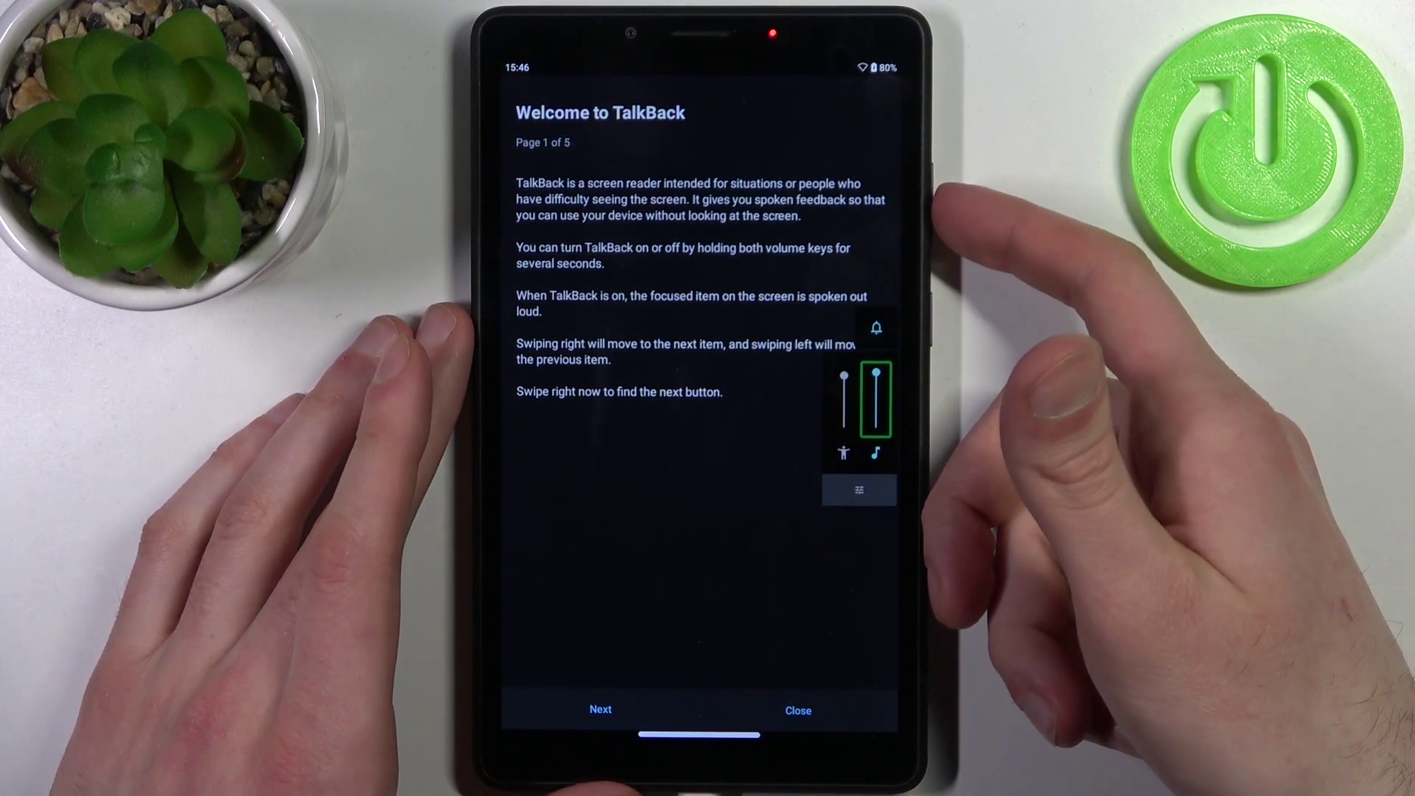
Step: Exit the 'Welcome to TalkBack' tutorial with screen reader gestures and confirm Close
drag(763, 664, 885, 664)
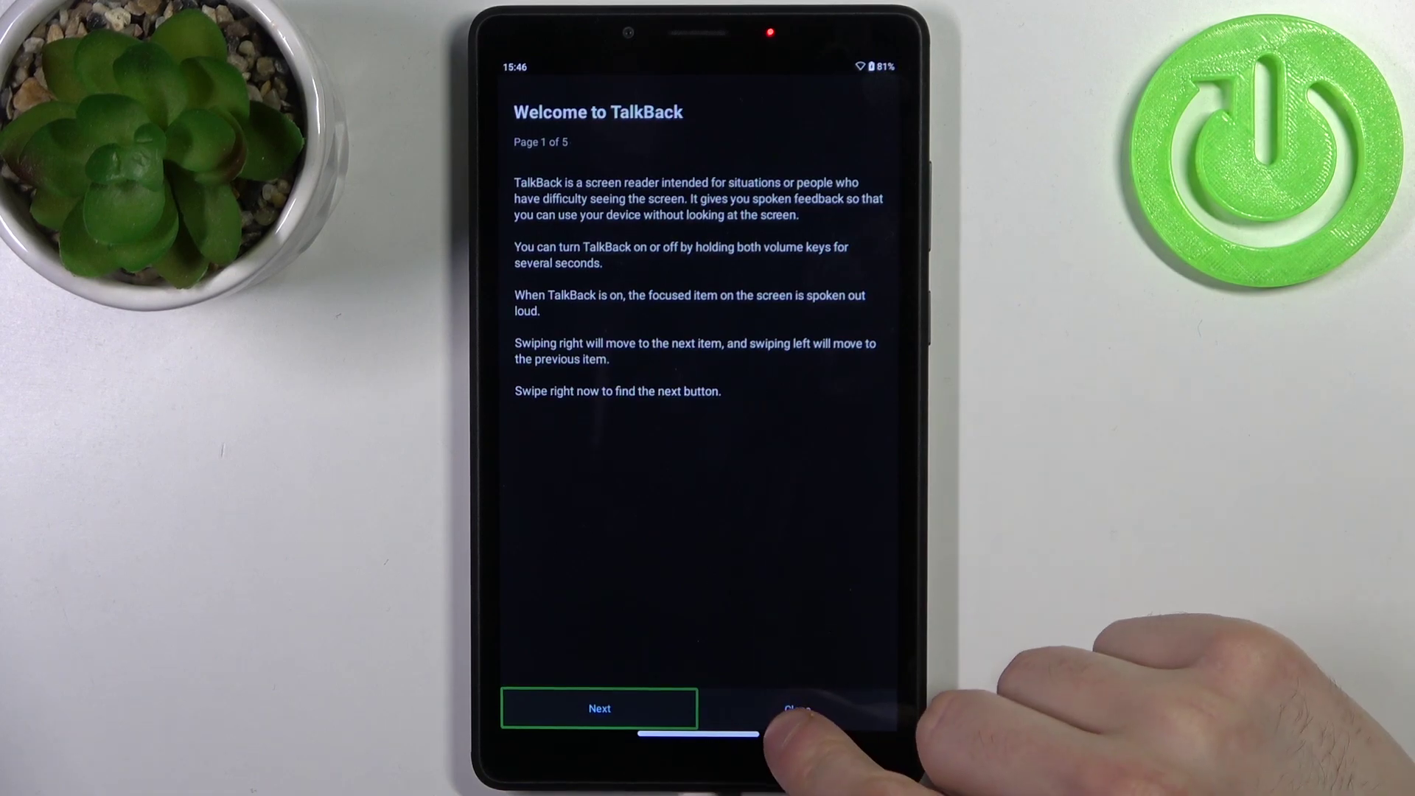
drag(796, 741, 918, 719)
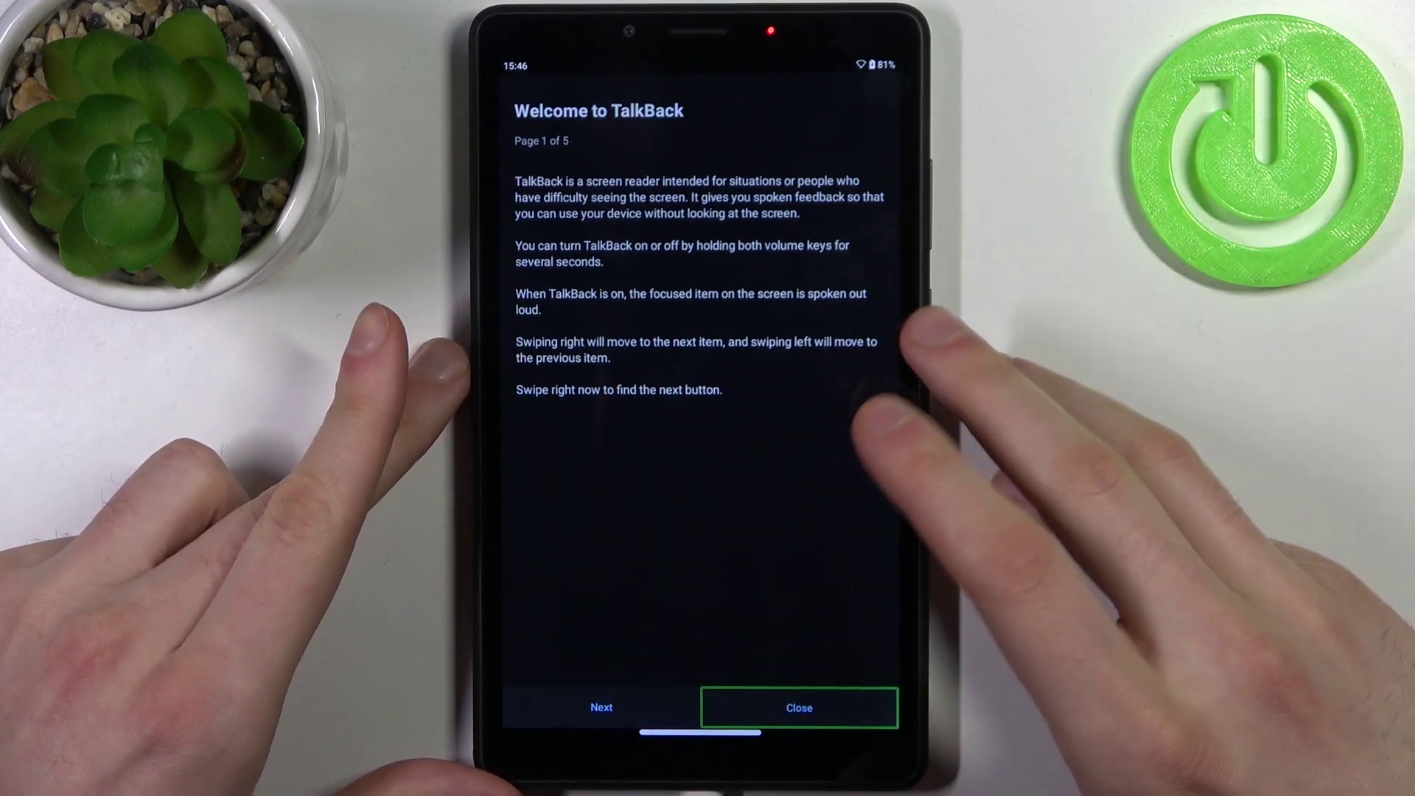
double_click(818, 436)
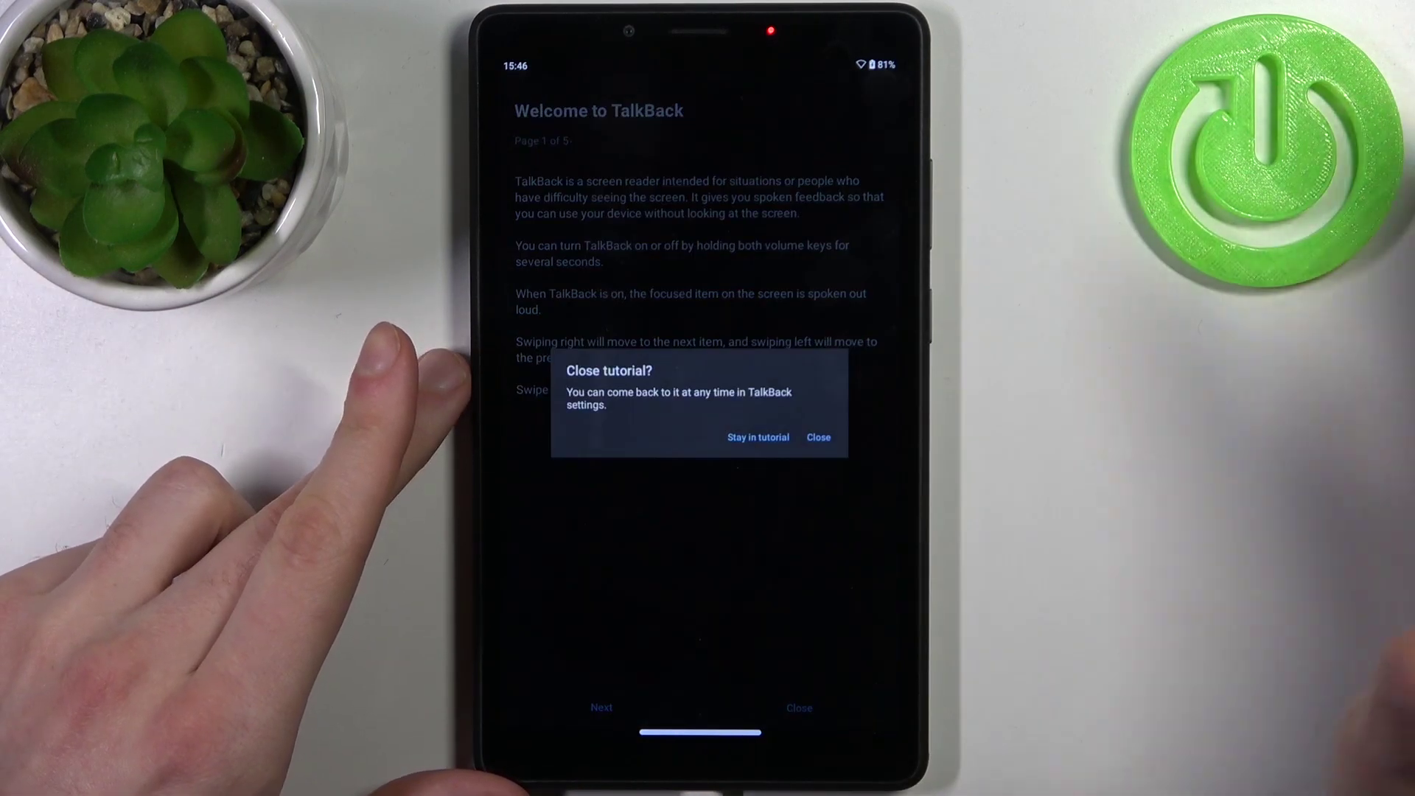
drag(774, 574, 874, 580)
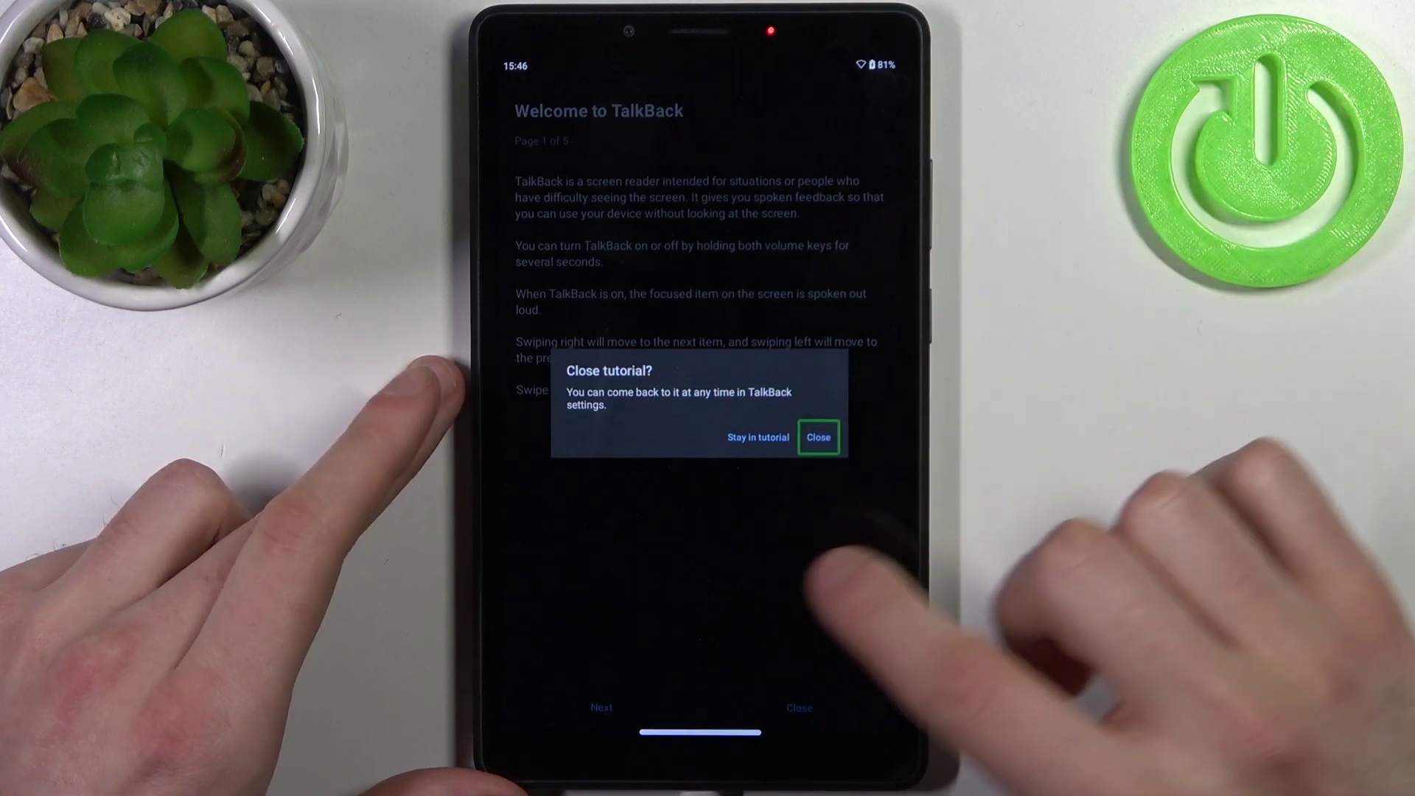
double_click(818, 437)
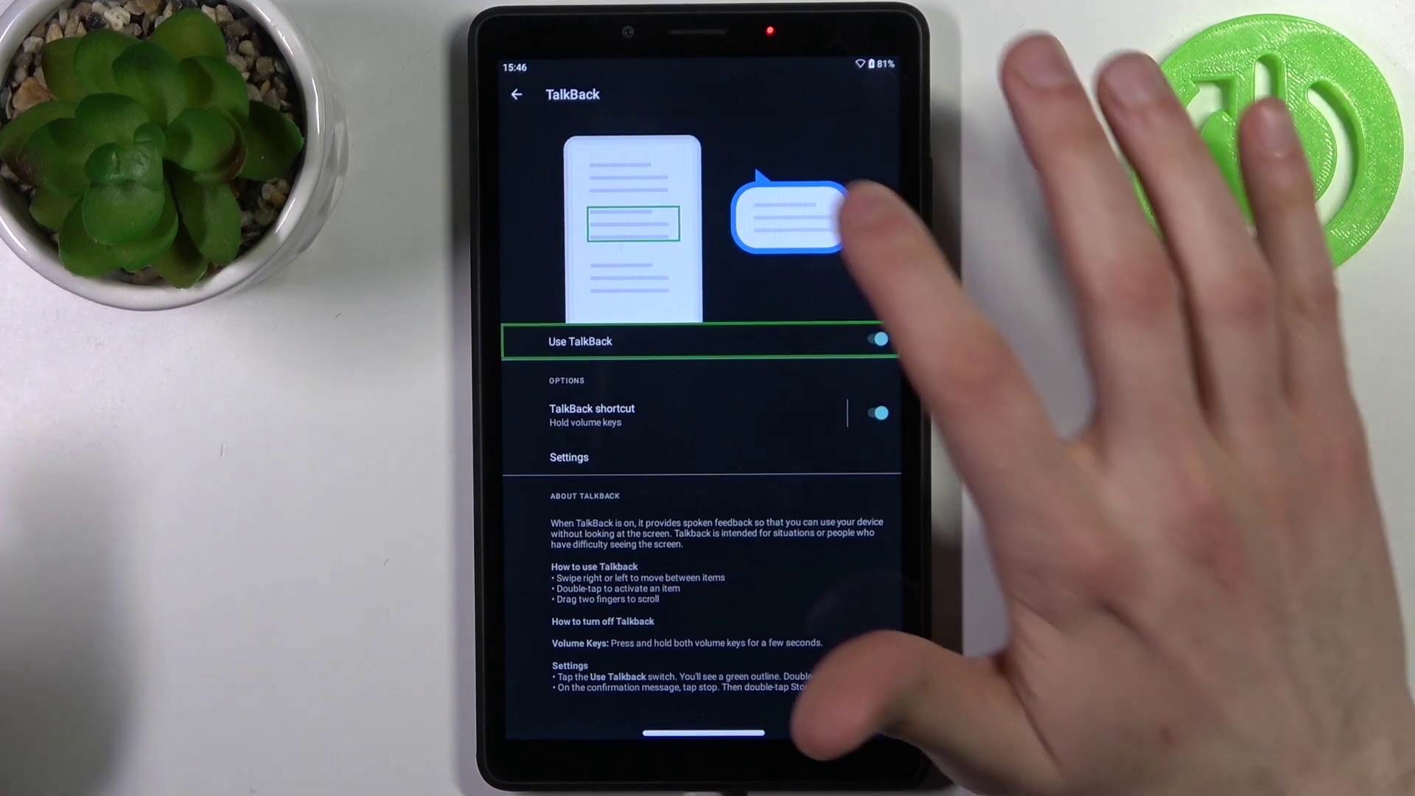
Step: Switch Use TalkBack off, confirm STOP, and return to the home screen
double_click(863, 221)
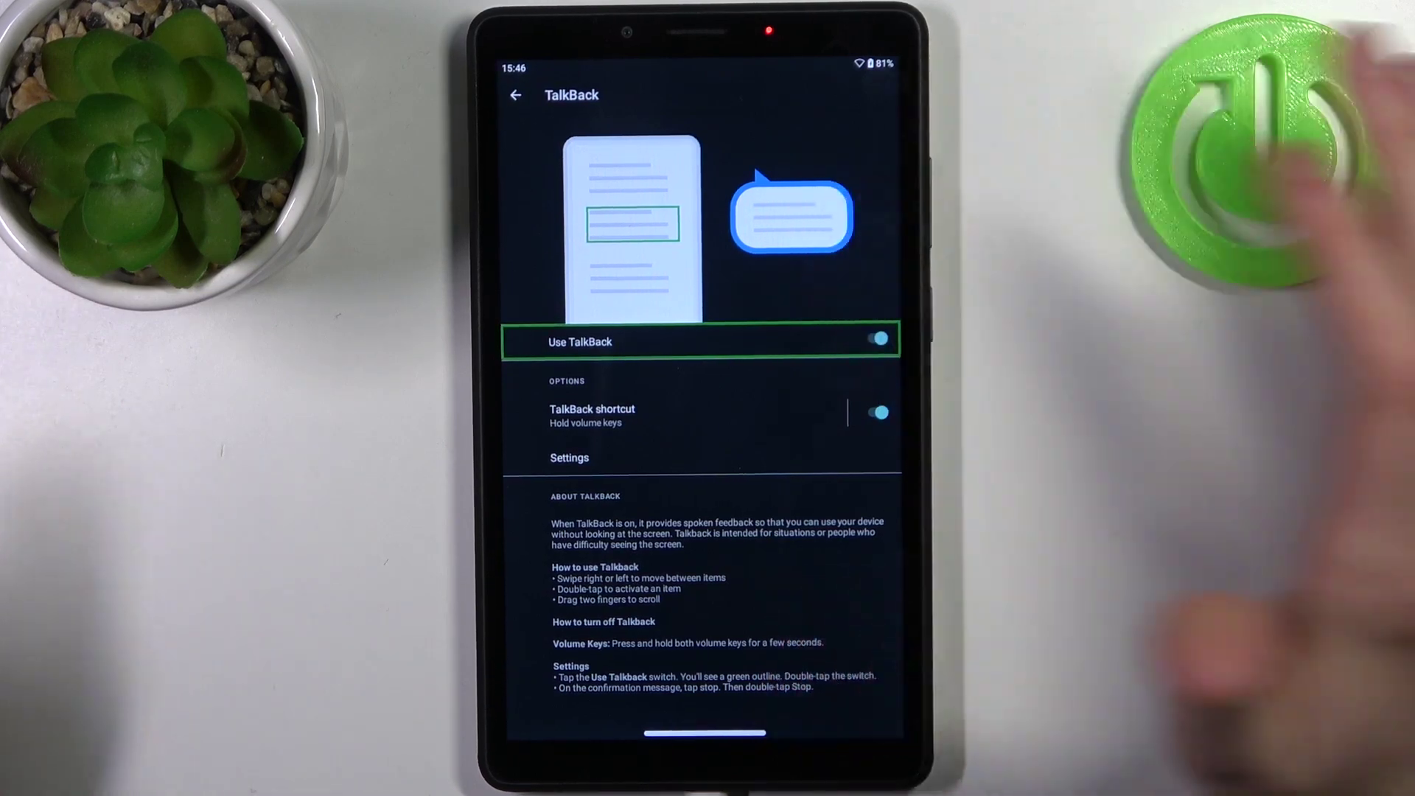
click(829, 437)
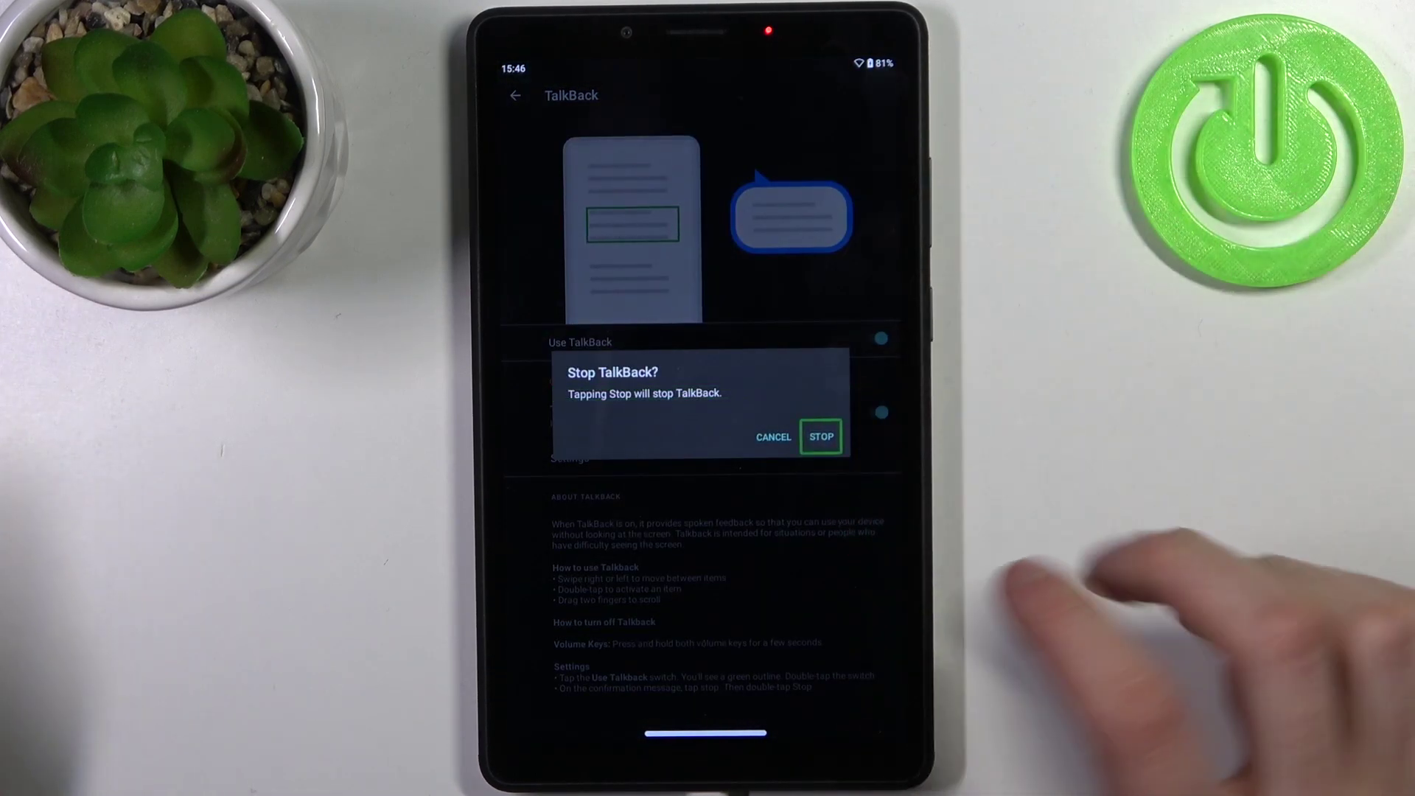
double_click(837, 553)
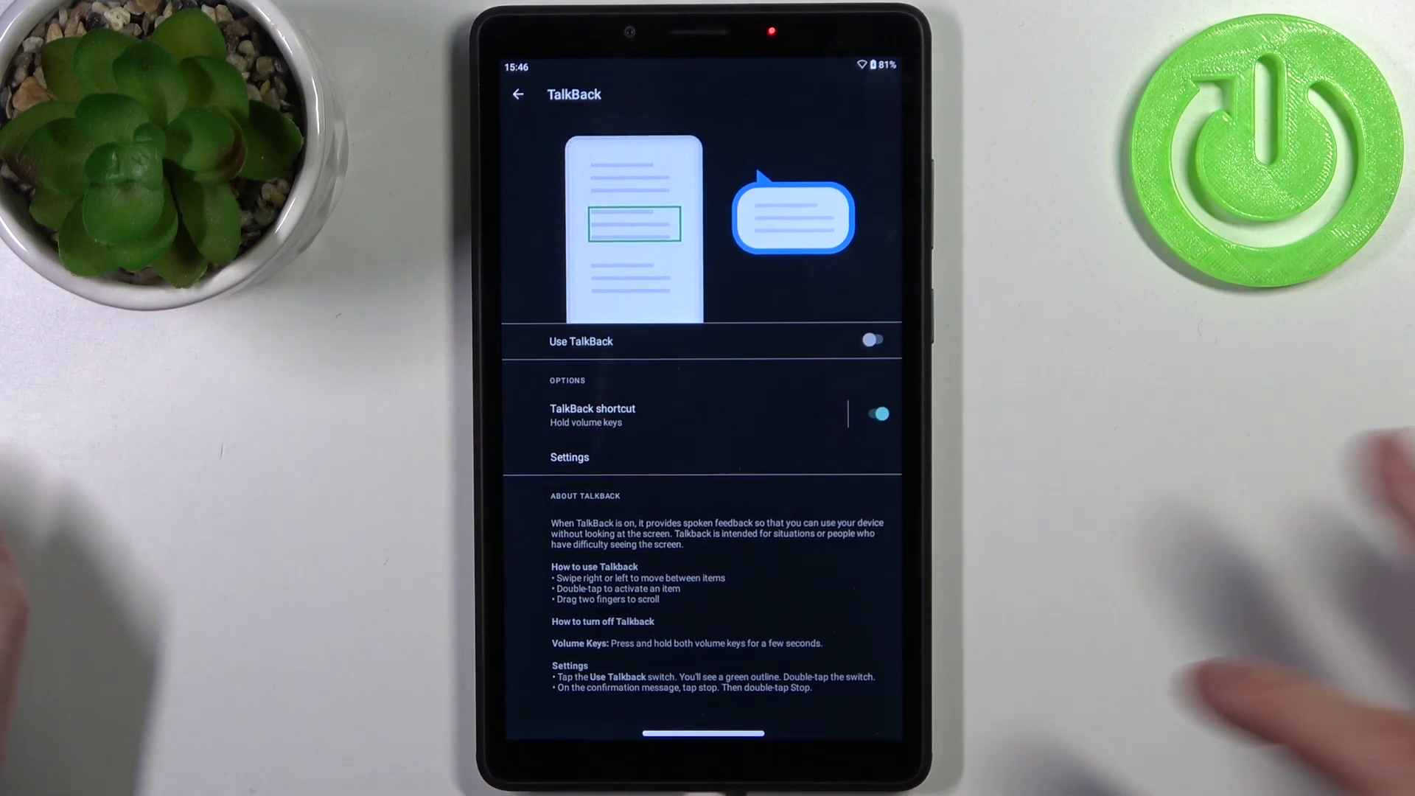
drag(707, 730, 708, 464)
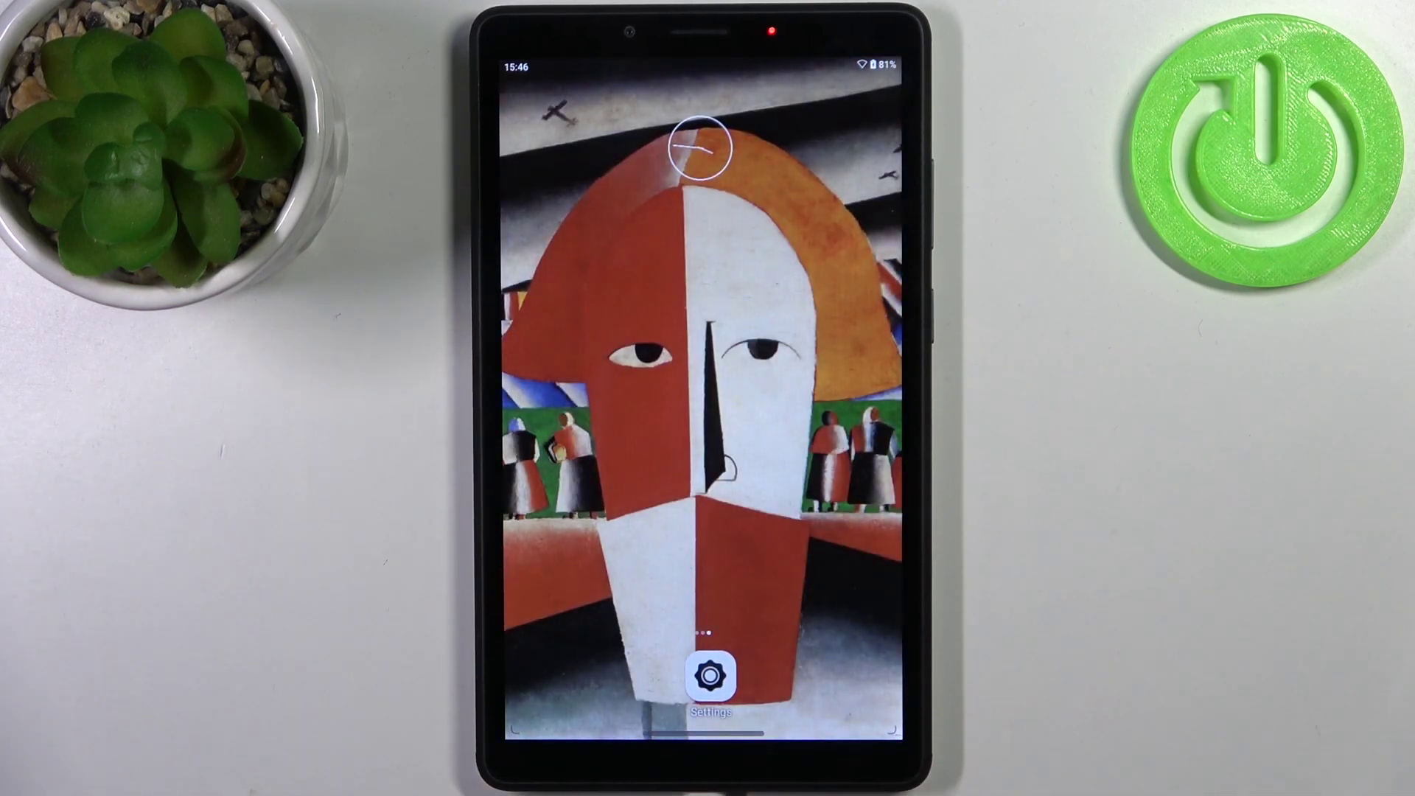